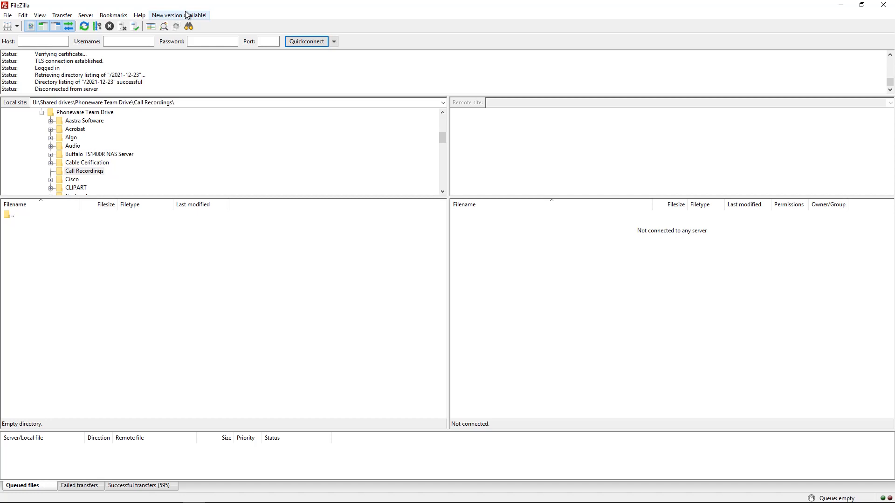
Connect to the previously used FTP server at 13.83.83.8 from the connection history
{"action": "left_click", "coordinate": [334, 42]}
{"action": "left_click", "coordinate": [370, 70]}
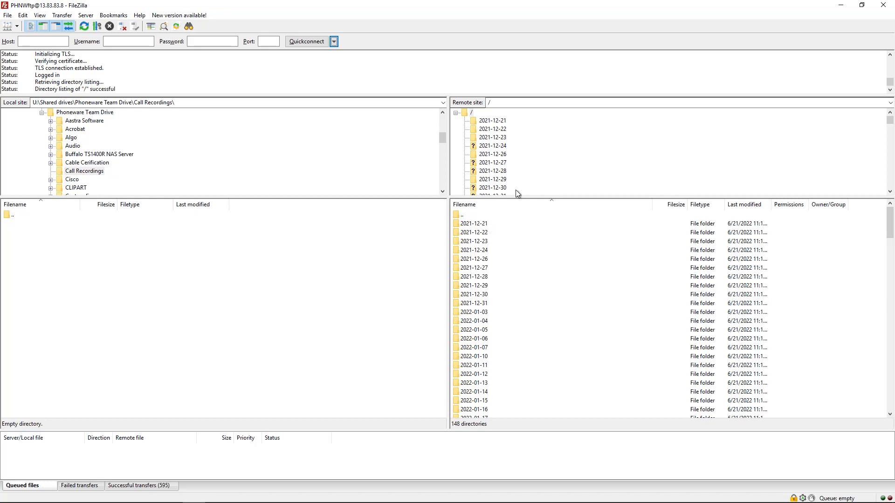
View the call recordings in the remote 2021-12-23 folder and return to the remote root directory
{"action": "double_click", "coordinate": [480, 243]}
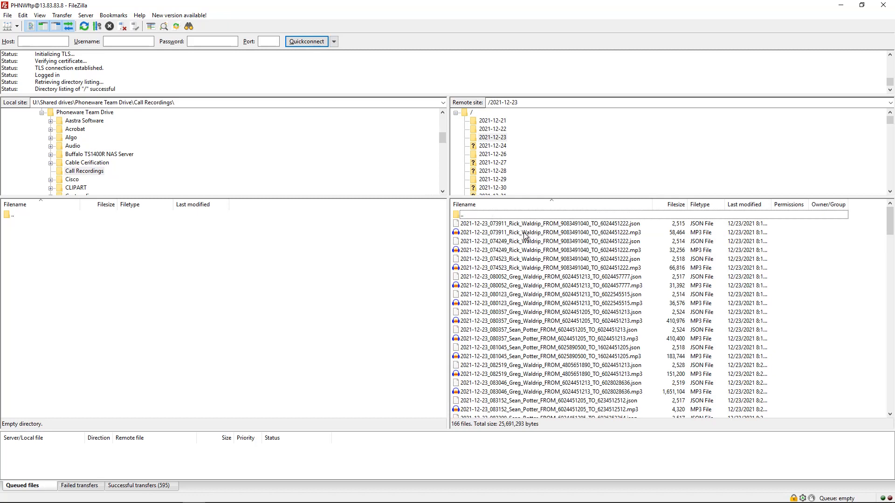
{"action": "left_click", "coordinate": [524, 233]}
{"action": "left_click", "coordinate": [494, 251]}
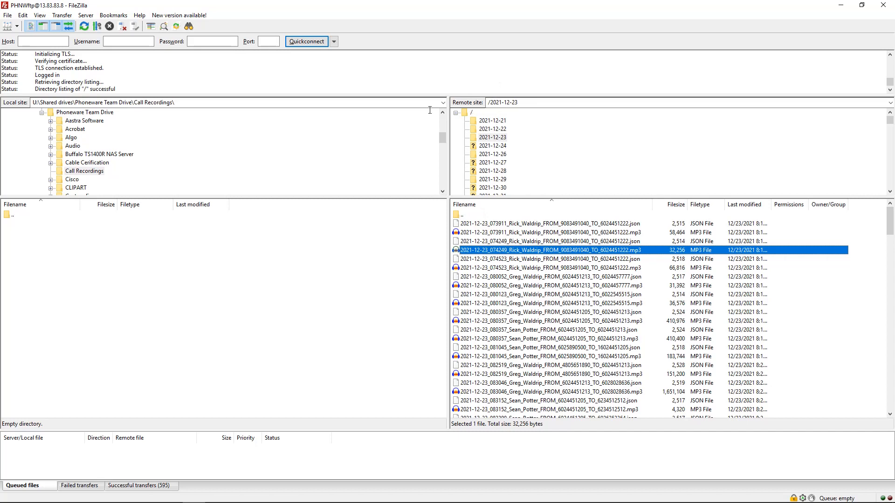
{"action": "left_click", "coordinate": [480, 116]}
{"action": "left_click", "coordinate": [470, 114]}
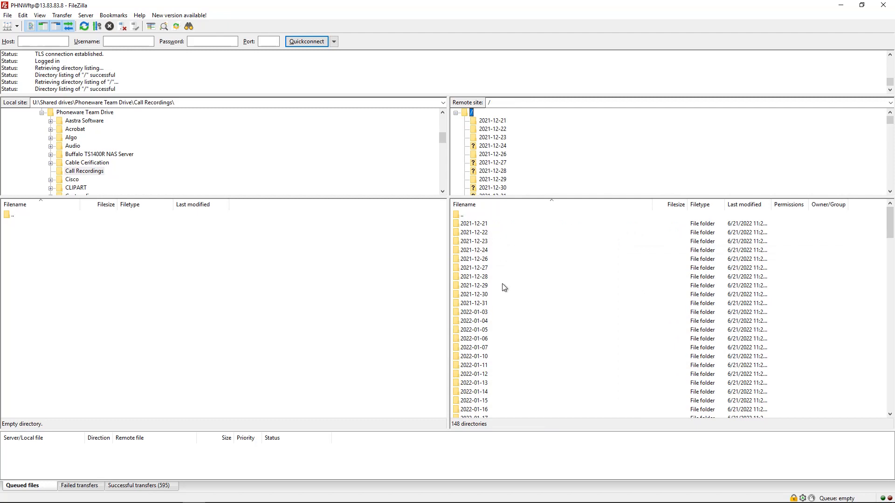
Select the individual remote folders 2021-12-21, 2021-12-24, 2021-12-29 and 2021-12-31 together
{"action": "left_click", "coordinate": [482, 225]}
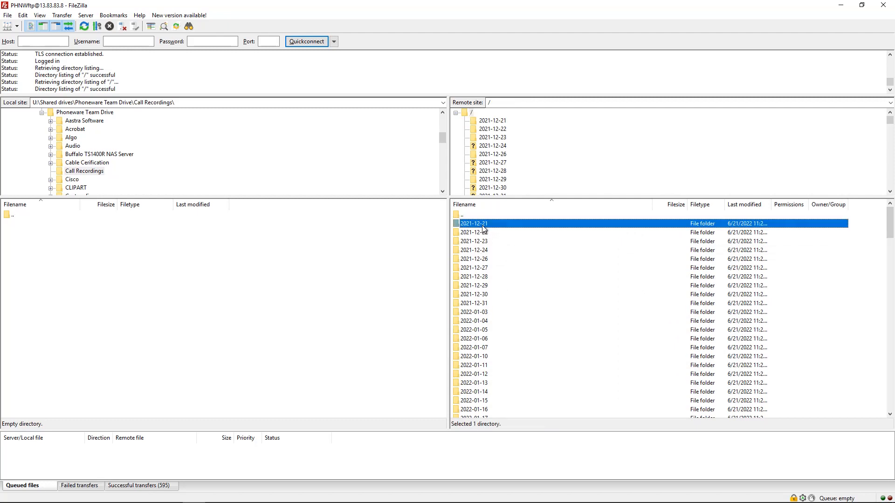
{"action": "left_click", "coordinate": [487, 252], "text": "ctrl"}
{"action": "left_click", "coordinate": [484, 286], "text": "ctrl"}
{"action": "left_click", "coordinate": [487, 306], "text": "ctrl"}
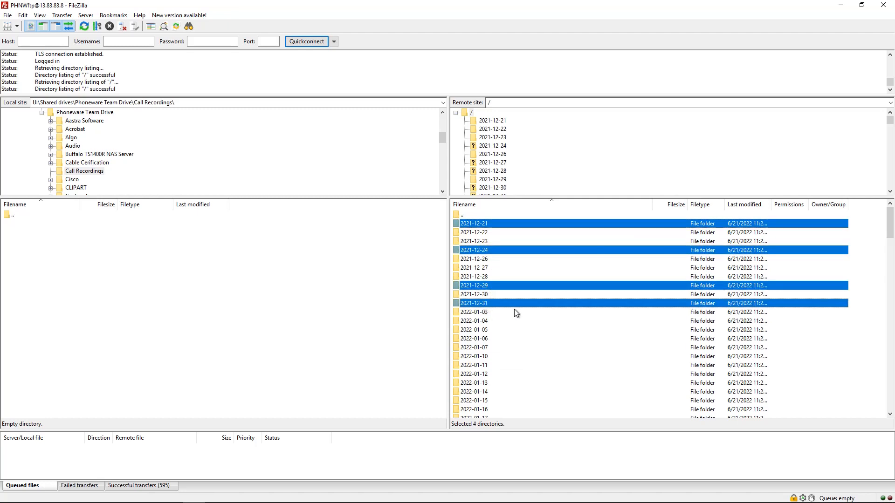
Select the continuous range of remote folders from 2021-12-21 to 2021-12-28 instead of individual ones
{"action": "left_click", "coordinate": [485, 224]}
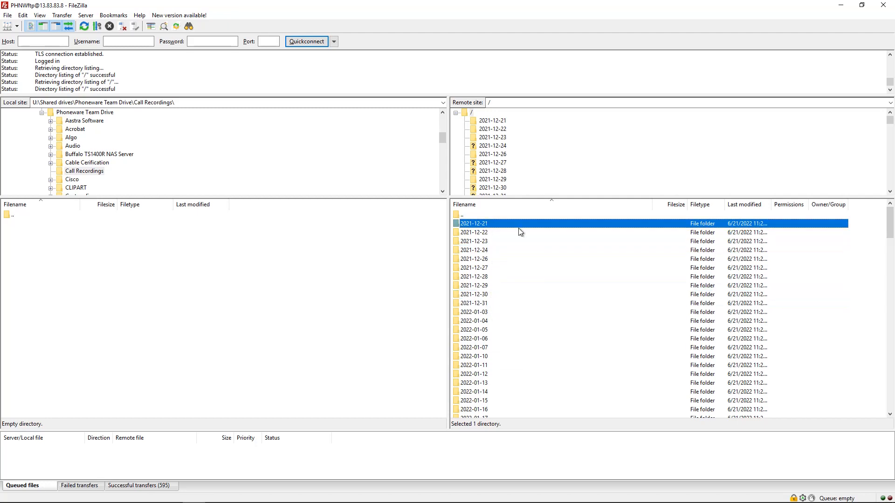
{"action": "left_click", "coordinate": [515, 283], "text": "shift"}
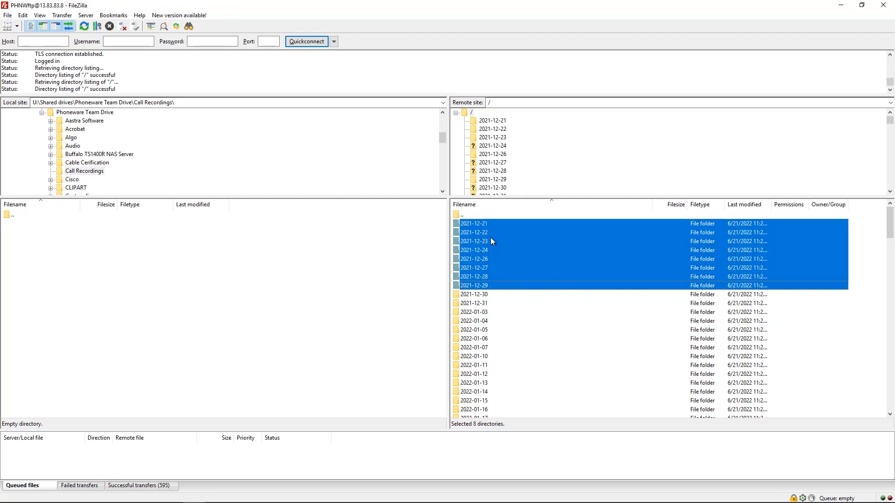
{"action": "left_click", "coordinate": [483, 224]}
{"action": "left_click", "coordinate": [483, 267], "text": "shift"}
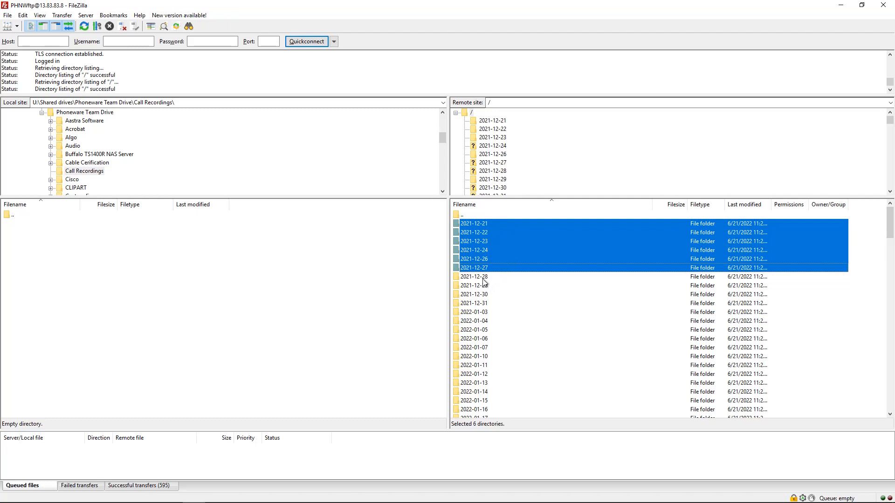
{"action": "left_click", "coordinate": [554, 276], "text": "shift"}
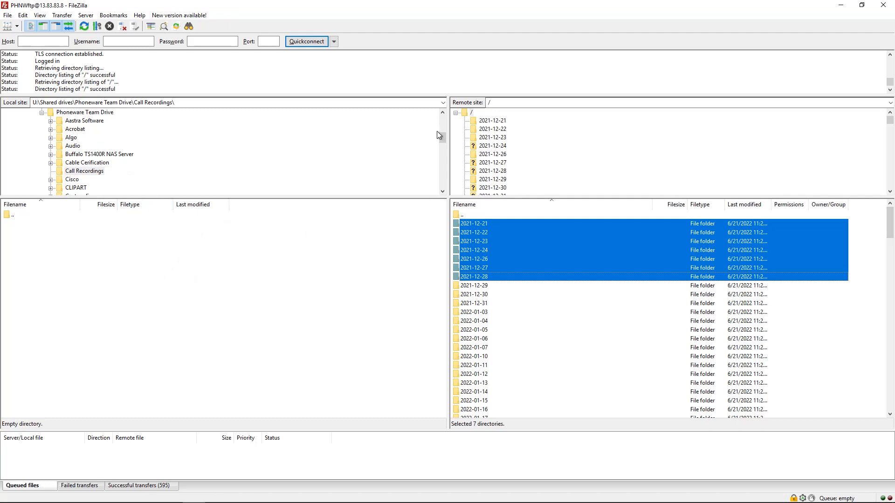
Look through the local Google Drive folder tree around Phoneware Team Drive and return to its Call Recordings folder
{"action": "mouse_move", "coordinate": [443, 138]}
{"action": "left_mouse_down"}
{"action": "mouse_move", "coordinate": [445, 118]}
{"action": "mouse_move", "coordinate": [446, 133]}
{"action": "left_mouse_up"}
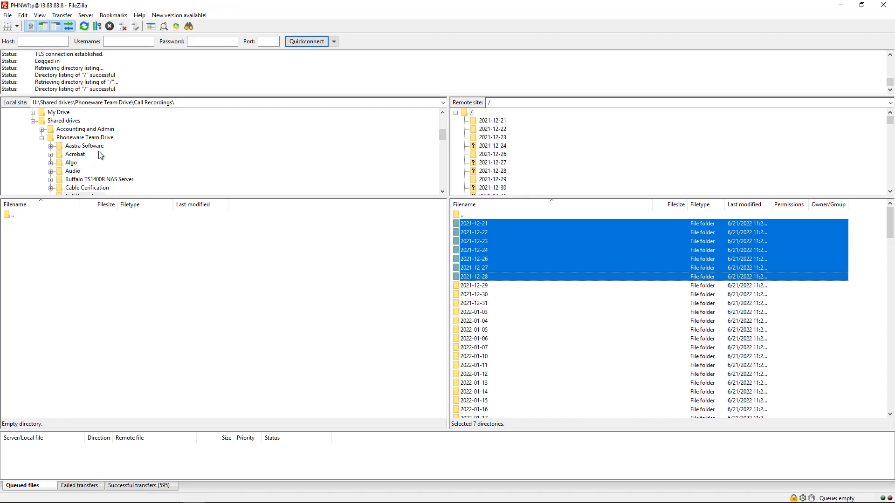
{"action": "scroll", "coordinate": [99, 151], "scroll_direction": "down", "scroll_amount": 1}
{"action": "left_click", "coordinate": [81, 174]}
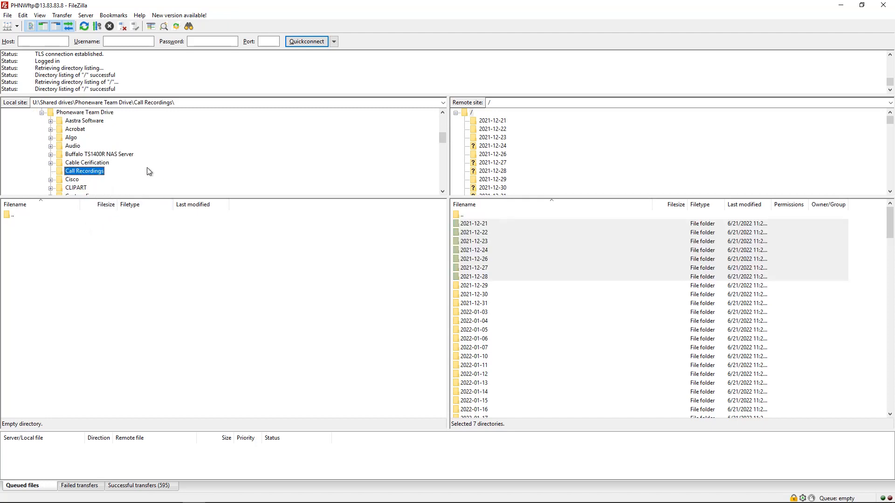
{"action": "scroll", "coordinate": [102, 175], "scroll_direction": "up", "scroll_amount": 1}
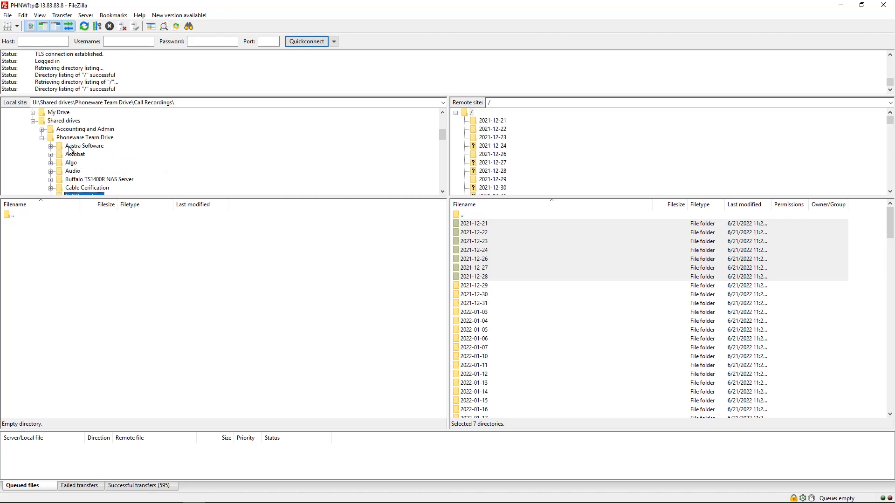
{"action": "left_click", "coordinate": [79, 137]}
{"action": "scroll", "coordinate": [167, 150], "scroll_direction": "up", "scroll_amount": 1}
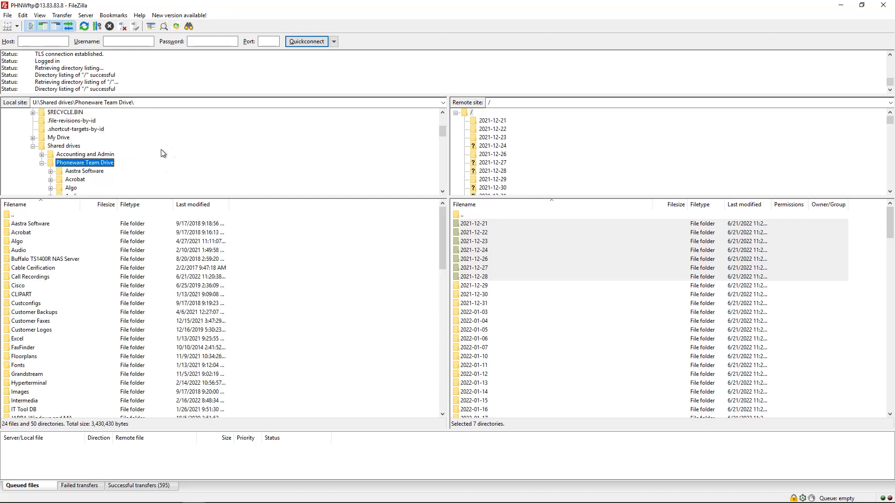
{"action": "scroll", "coordinate": [102, 141], "scroll_direction": "up", "scroll_amount": 1}
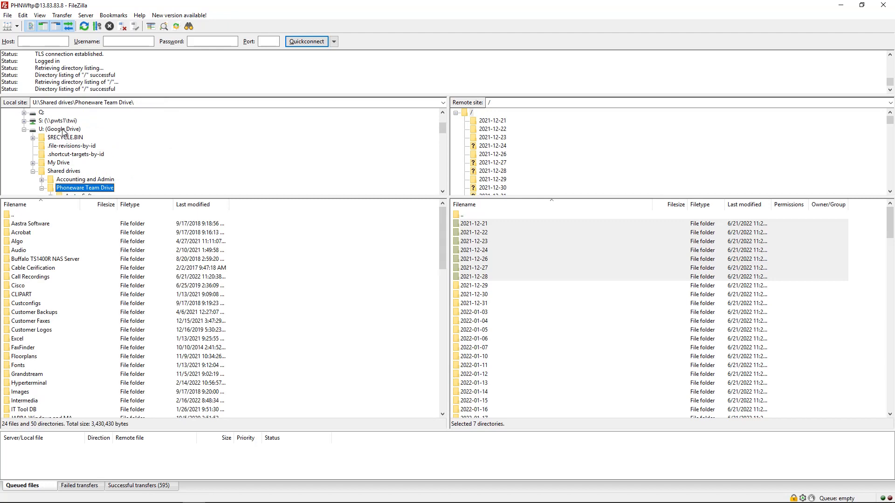
{"action": "left_click", "coordinate": [64, 129]}
{"action": "left_click", "coordinate": [81, 187]}
{"action": "scroll", "coordinate": [143, 174], "scroll_direction": "down", "scroll_amount": 3}
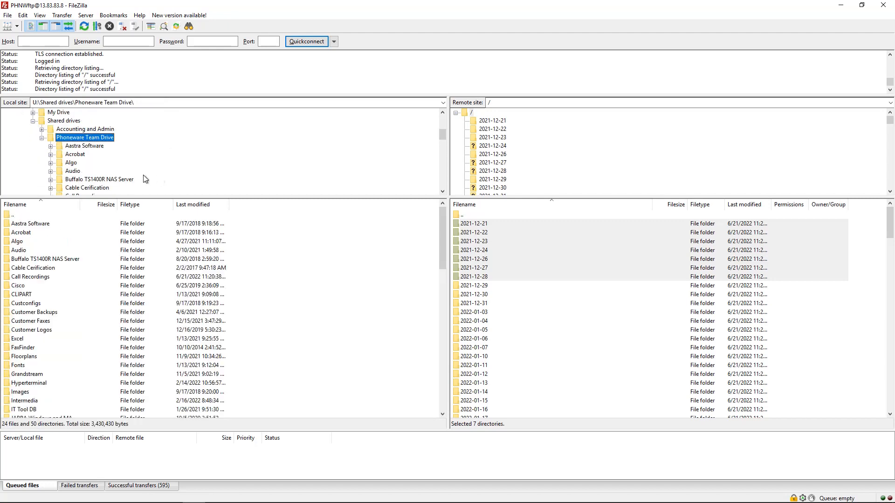
{"action": "left_click", "coordinate": [83, 172]}
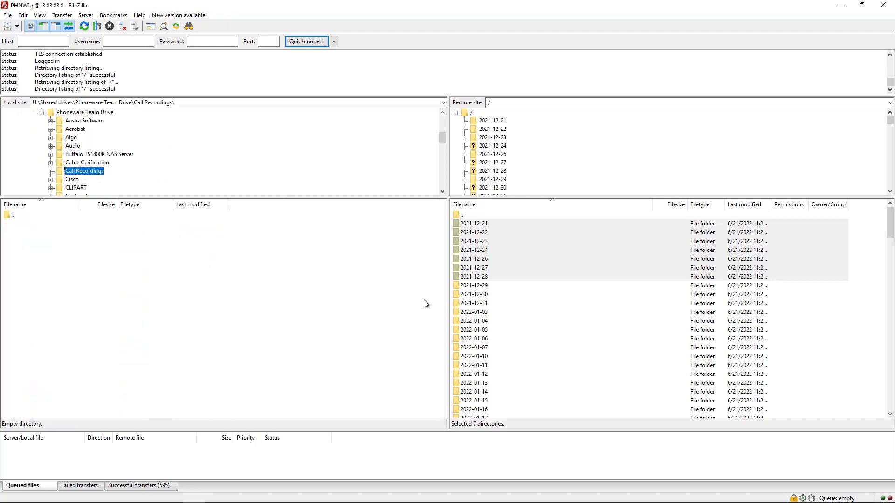
Reselect the seven remote folders from 2021-12-21 through 2021-12-28
{"action": "left_click", "coordinate": [475, 224]}
{"action": "left_click", "coordinate": [480, 278], "text": "shift"}
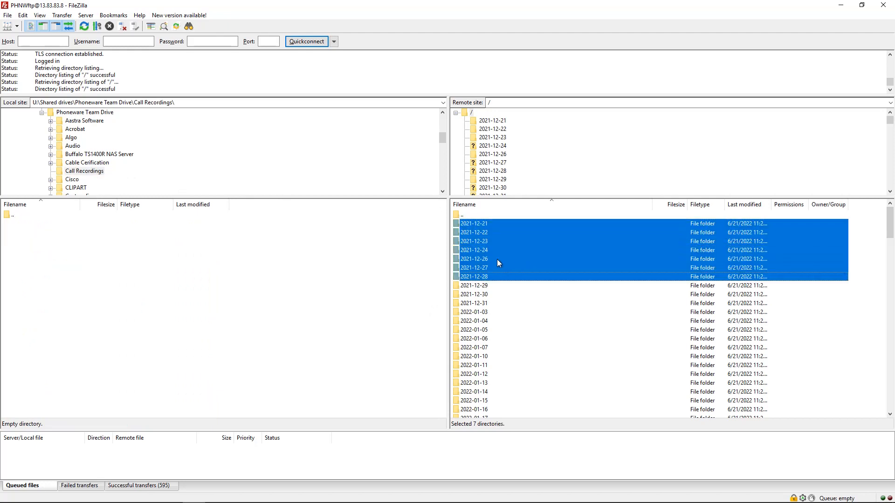
{"action": "mouse_move", "coordinate": [488, 258]}
{"action": "left_mouse_down"}
{"action": "mouse_move", "coordinate": [277, 245]}
{"action": "mouse_move", "coordinate": [157, 267]}
{"action": "mouse_move", "coordinate": [467, 237]}
{"action": "mouse_move", "coordinate": [494, 259]}
{"action": "left_mouse_up"}
Inspect the recordings in the remote 2021-12-24 folder and return to the remote root directory
{"action": "left_click", "coordinate": [488, 225]}
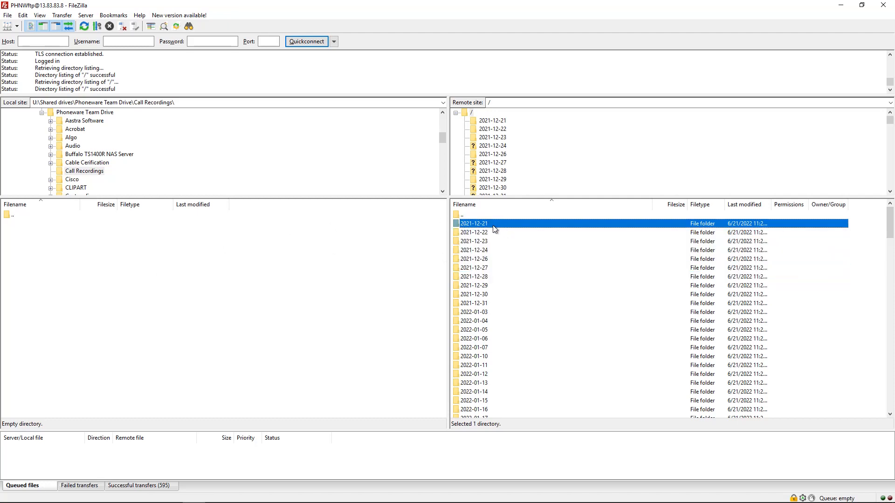
{"action": "left_click", "coordinate": [488, 251]}
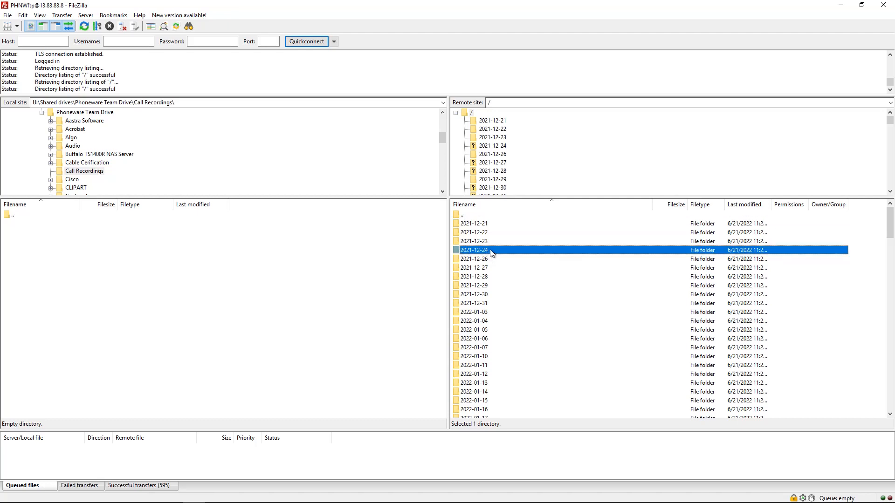
{"action": "double_click", "coordinate": [490, 253]}
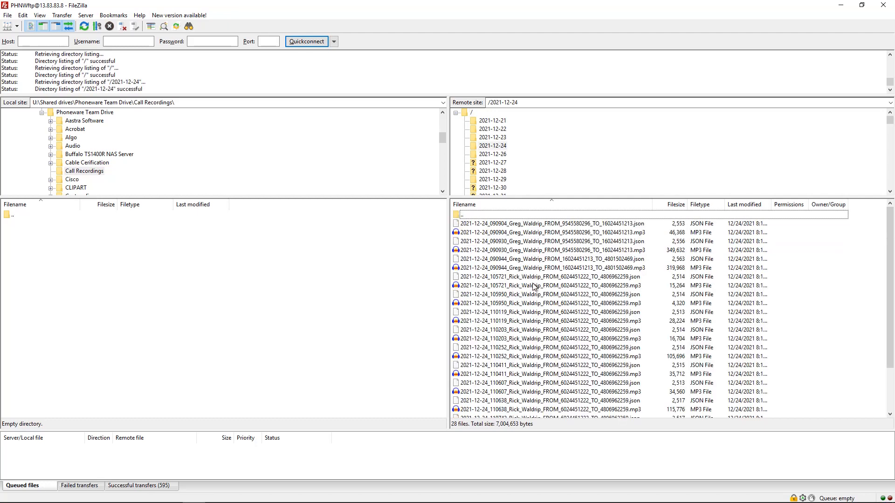
{"action": "scroll", "coordinate": [538, 286], "scroll_direction": "up", "scroll_amount": 2}
{"action": "left_click", "coordinate": [471, 113]}
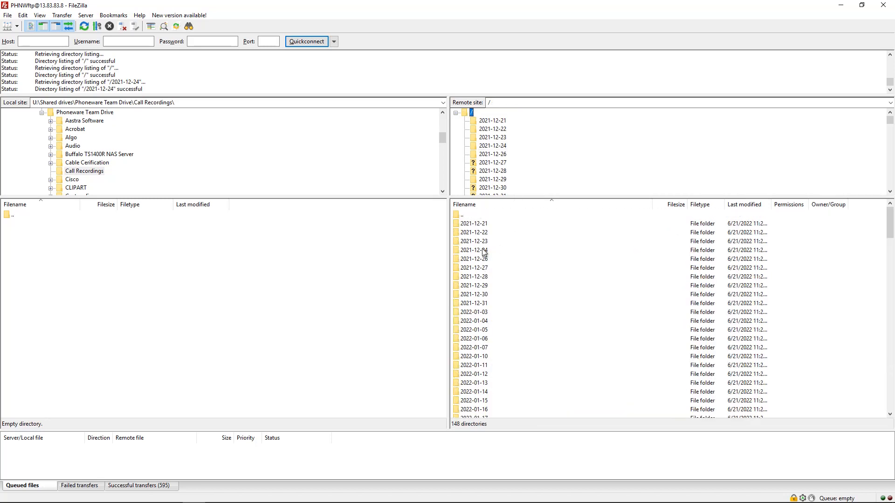
Download the remote 2021-12-24 folder into the local Call Recordings folder and open the local copy to view its files
{"action": "left_click_drag", "start_coordinate": [485, 250], "coordinate": [70, 251]}
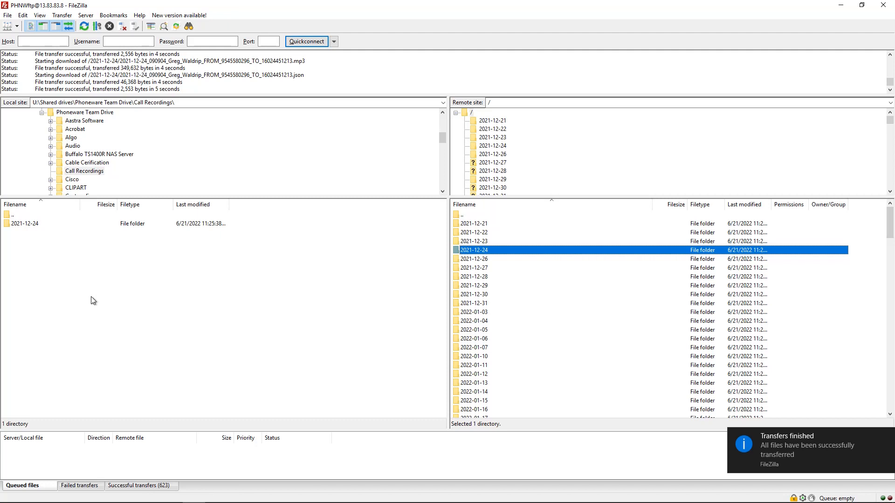
{"action": "double_click", "coordinate": [24, 224]}
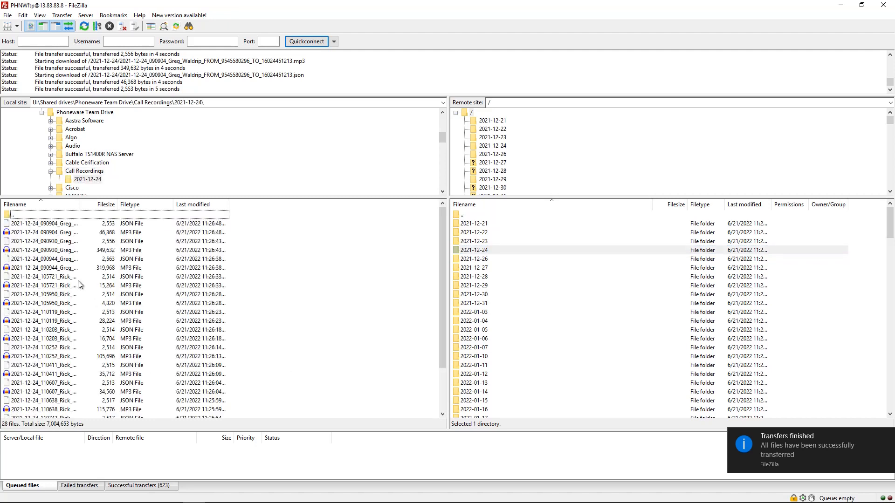
{"action": "scroll", "coordinate": [56, 314], "scroll_direction": "down", "scroll_amount": 2}
{"action": "scroll", "coordinate": [56, 313], "scroll_direction": "up", "scroll_amount": 2}
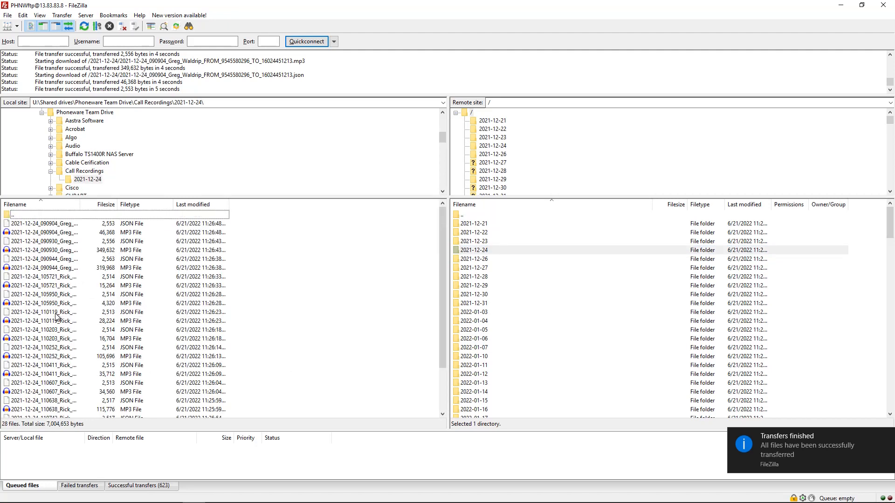